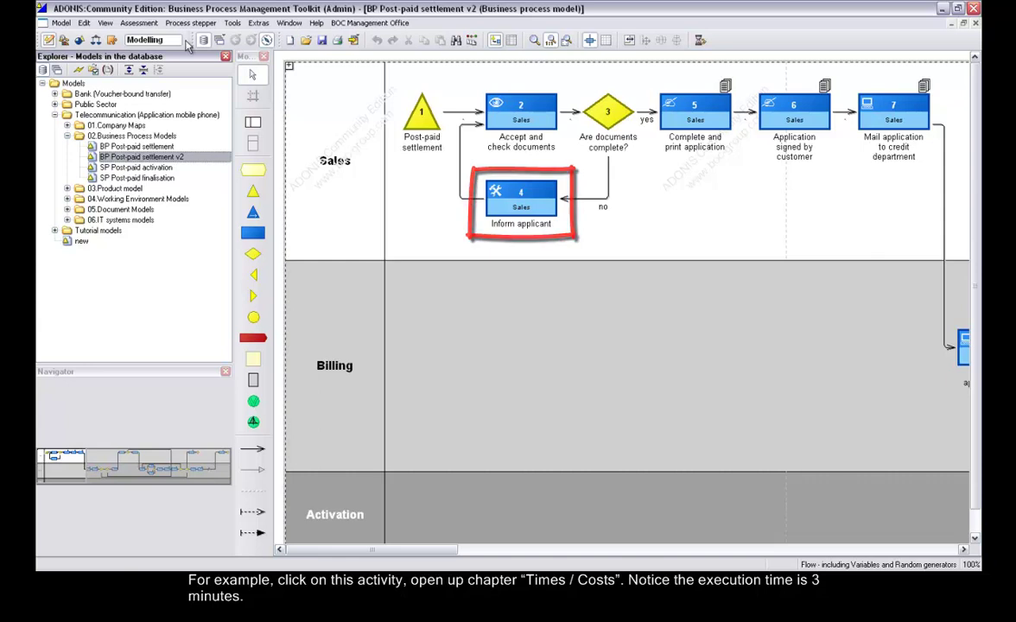
Review the times and costs in the Inform applicant activity's properties.
{"action": "double_click", "coordinate": [538, 197]}
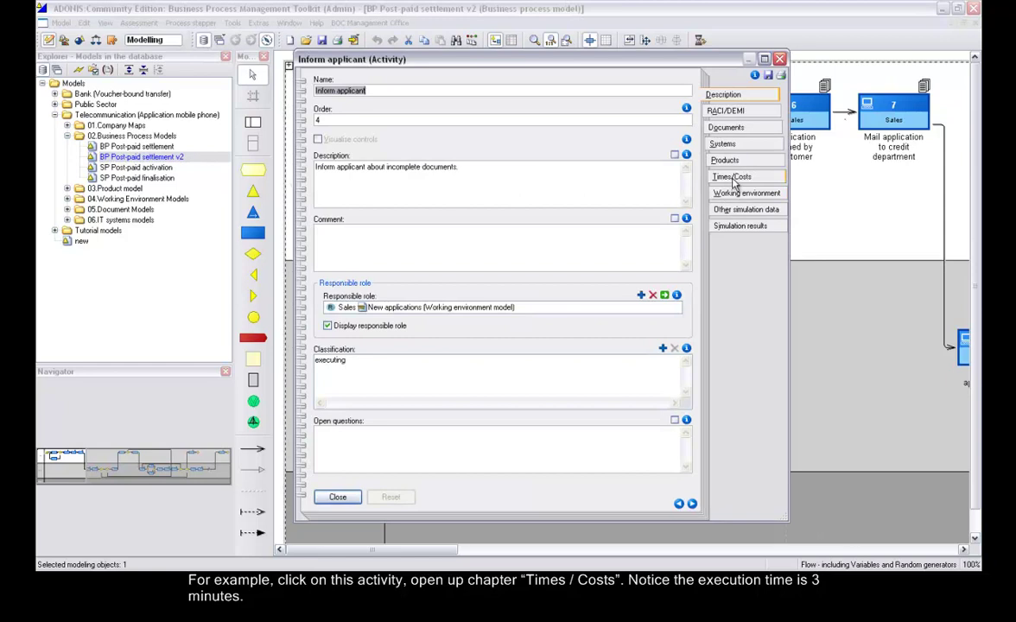
{"action": "left_click", "coordinate": [733, 178]}
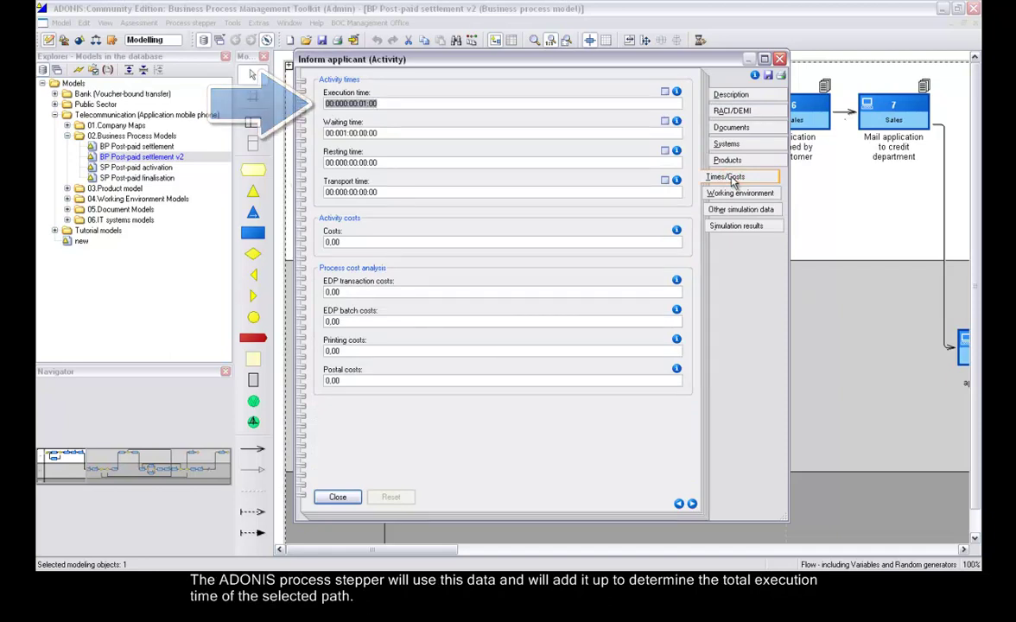
{"action": "left_click", "coordinate": [778, 61]}
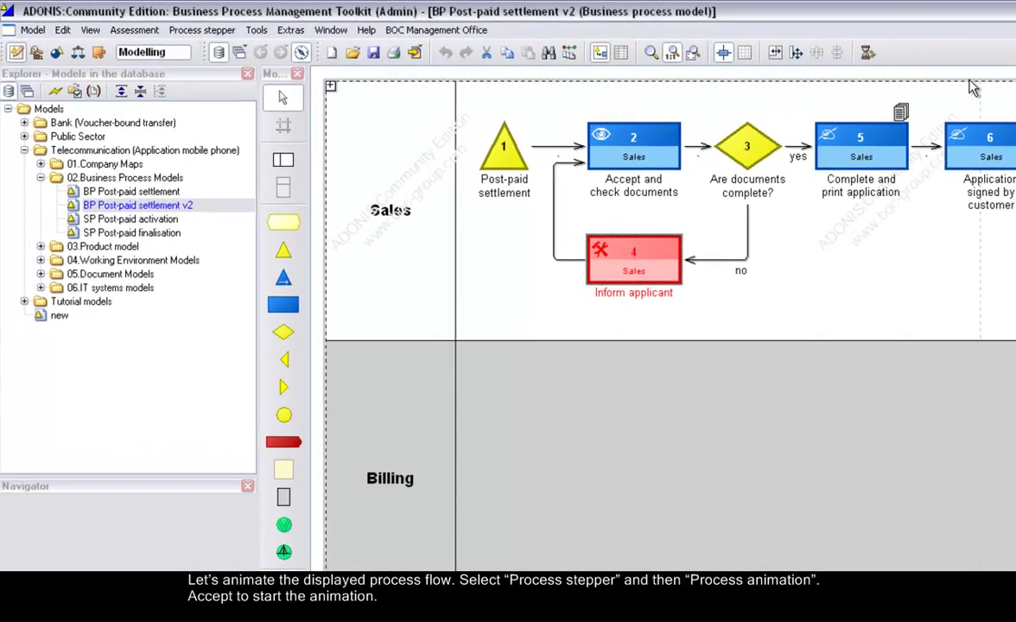
Start the Process stepper's process animation on the settlement model.
{"action": "left_click", "coordinate": [204, 30]}
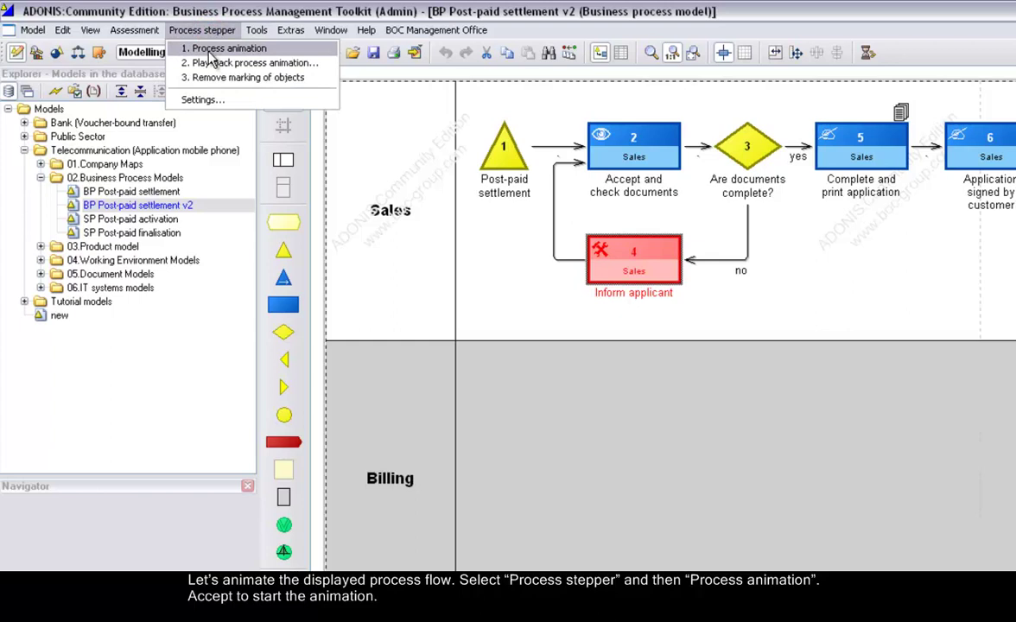
{"action": "left_click", "coordinate": [211, 50]}
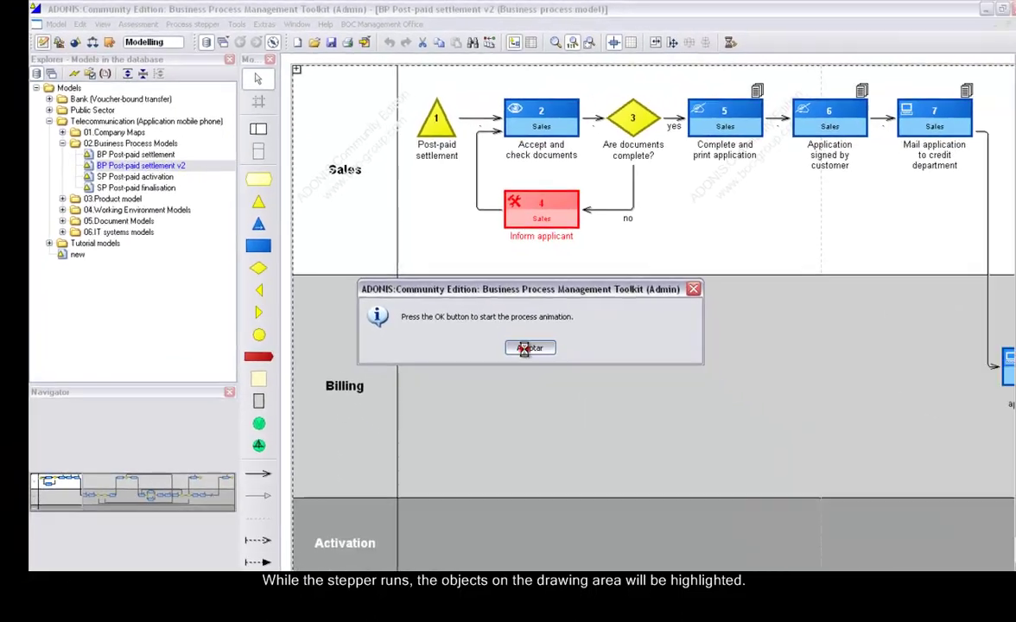
{"action": "left_click", "coordinate": [619, 432]}
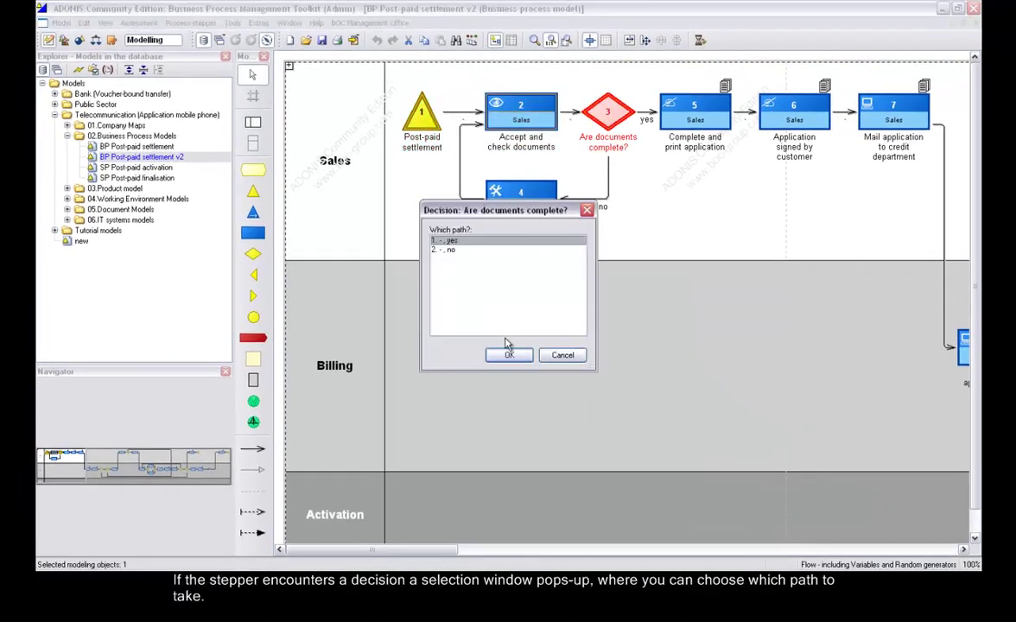
Answer the animation's decisions: yes, yes, no, '2. no' for information availability, no, then yes.
{"action": "left_click", "coordinate": [508, 356]}
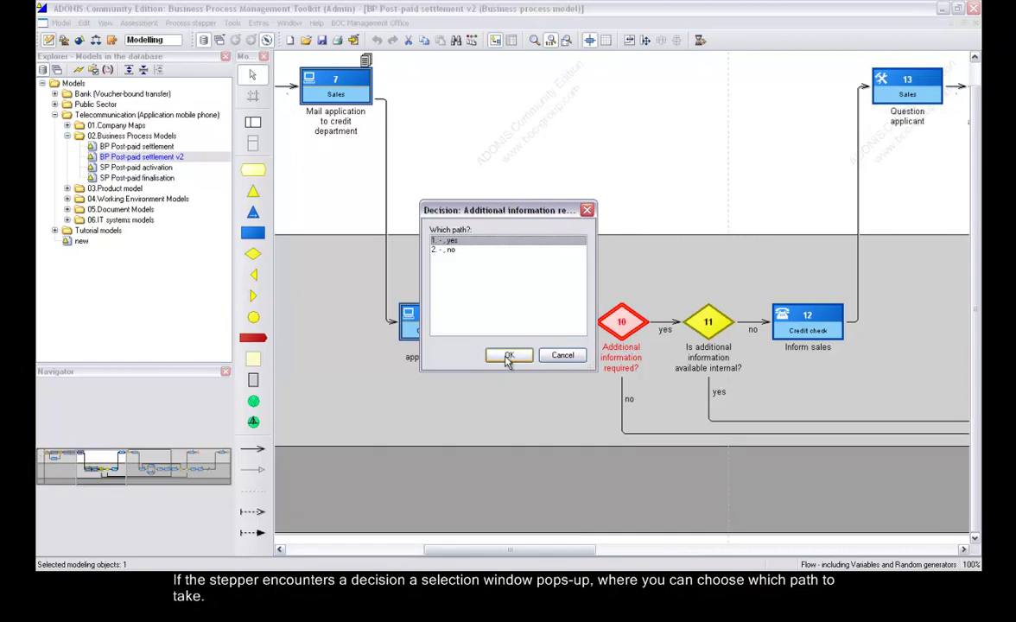
{"action": "left_click", "coordinate": [508, 357]}
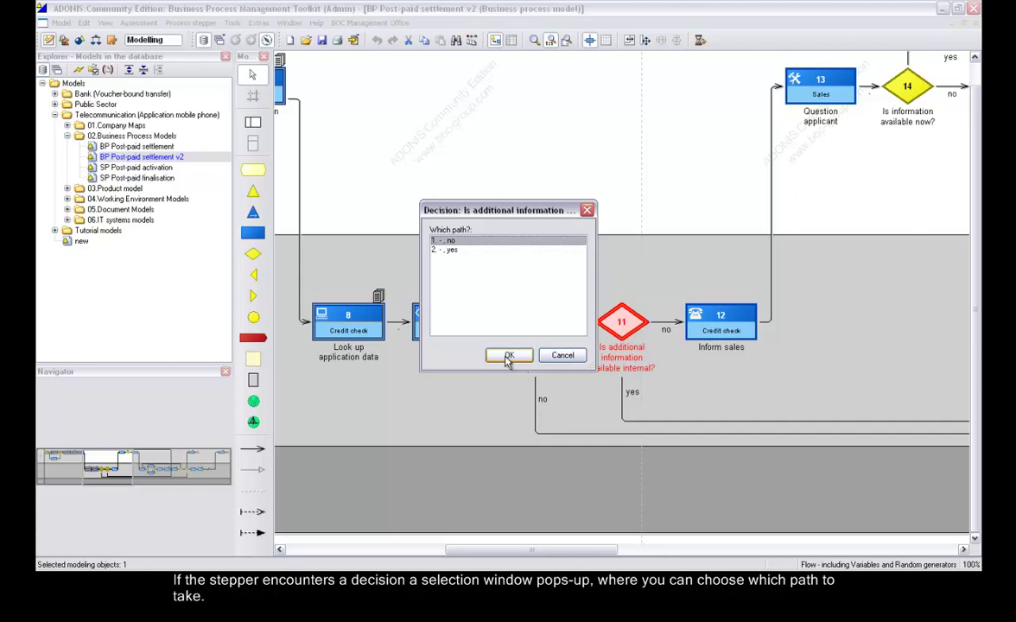
{"action": "left_click", "coordinate": [508, 356]}
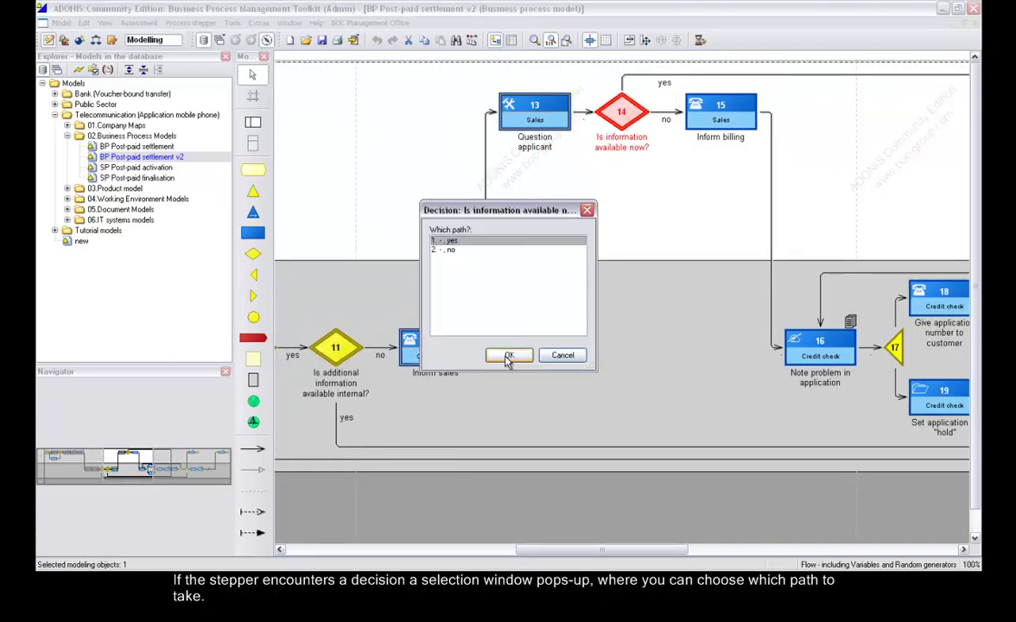
{"action": "left_click", "coordinate": [450, 250]}
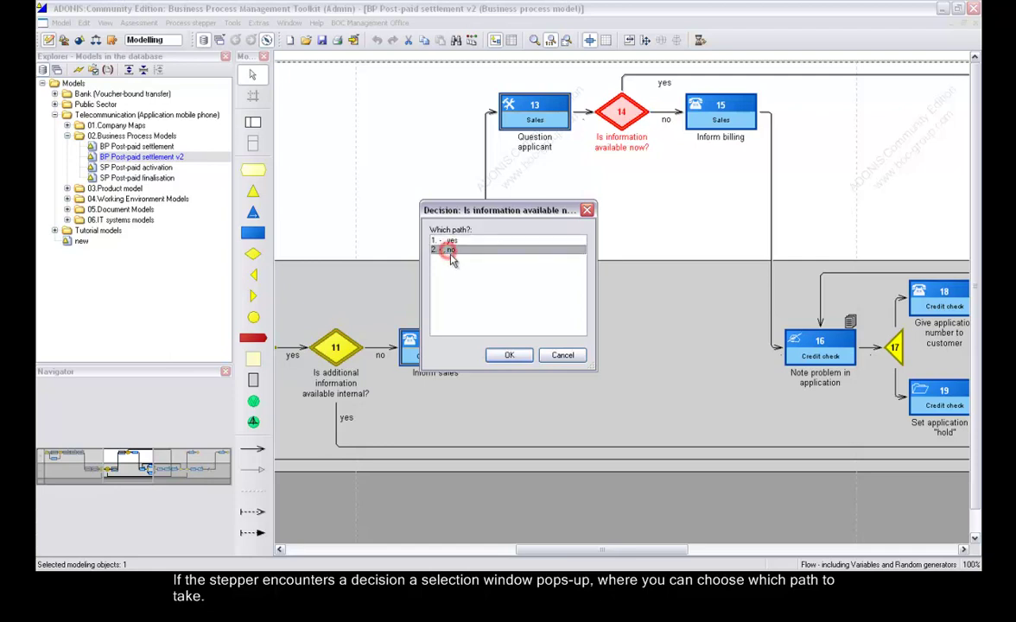
{"action": "left_click", "coordinate": [509, 354]}
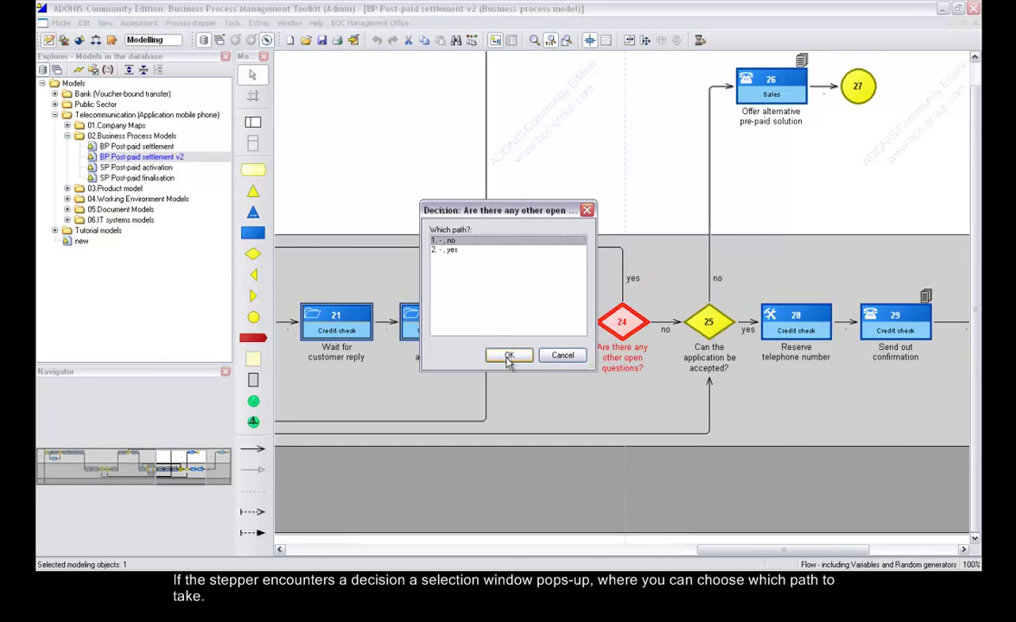
{"action": "left_click", "coordinate": [509, 357]}
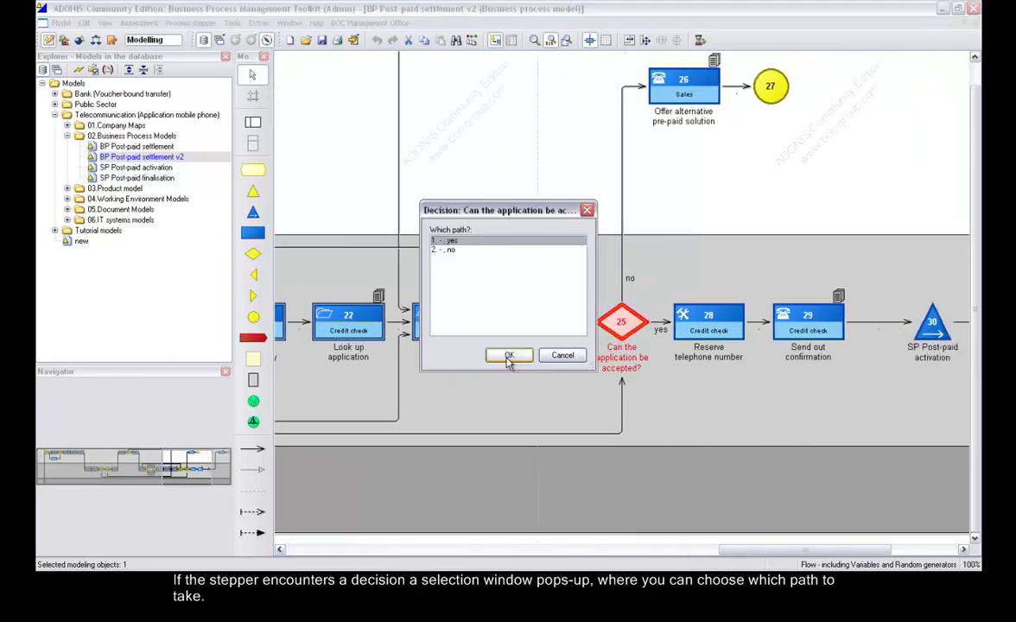
{"action": "left_click", "coordinate": [510, 356]}
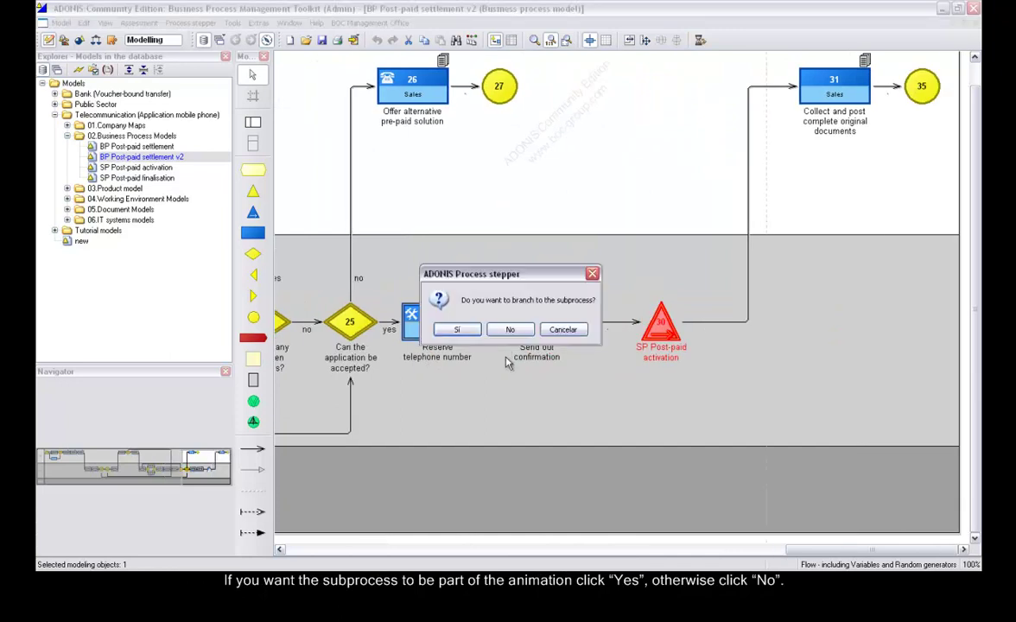
Branch into SP Post-paid activation and take the 0.95 yes path to finish at 00:000:01:17:45.
{"action": "left_click", "coordinate": [457, 329]}
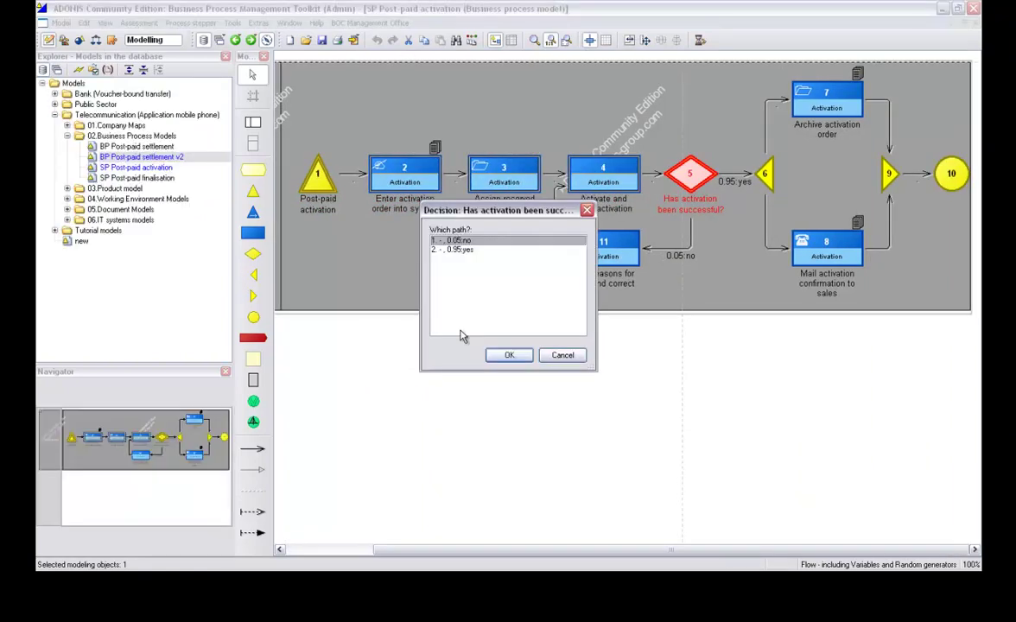
{"action": "left_click", "coordinate": [467, 249]}
{"action": "left_click", "coordinate": [509, 355]}
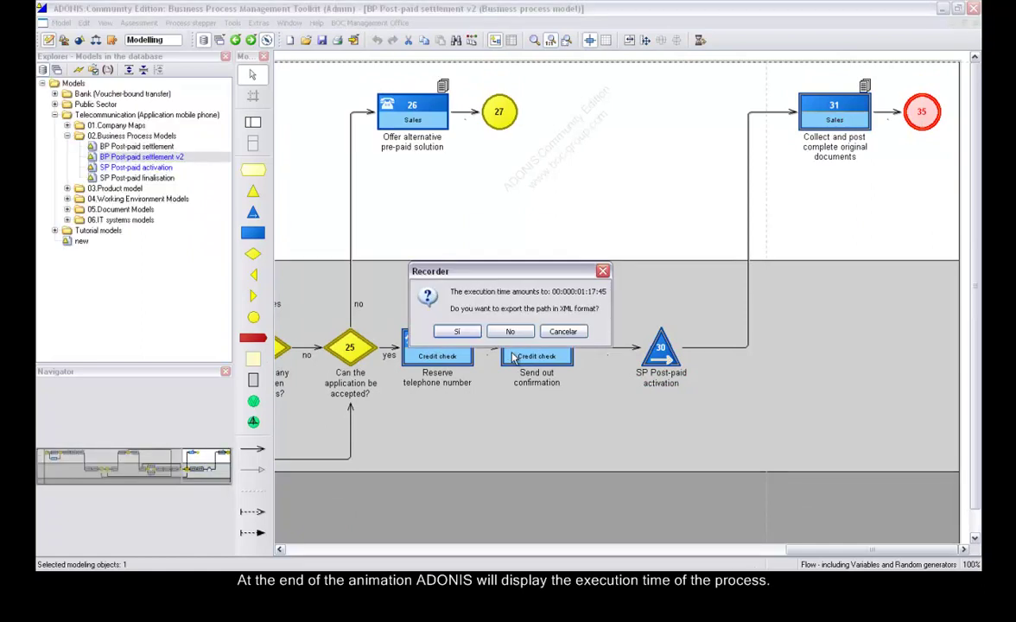
Export the animated path as critical path.step.xml in the examples folder.
{"action": "left_click", "coordinate": [464, 337]}
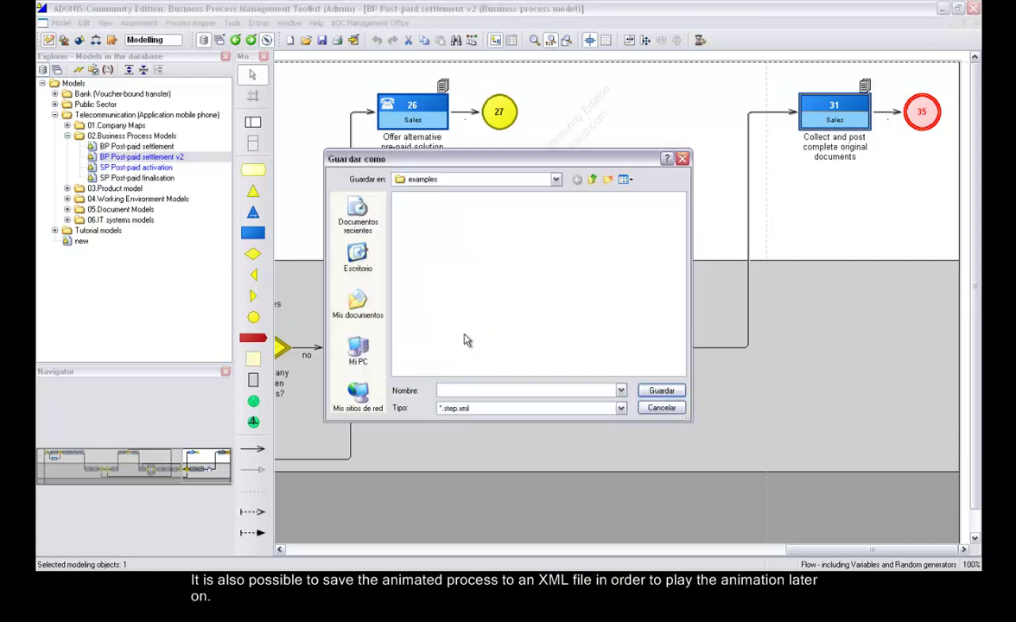
{"action": "type", "text": "cnt"}
{"action": "type", "text": "ical pat"}
{"action": "type", "text": "h"}
{"action": "left_click", "coordinate": [661, 391]}
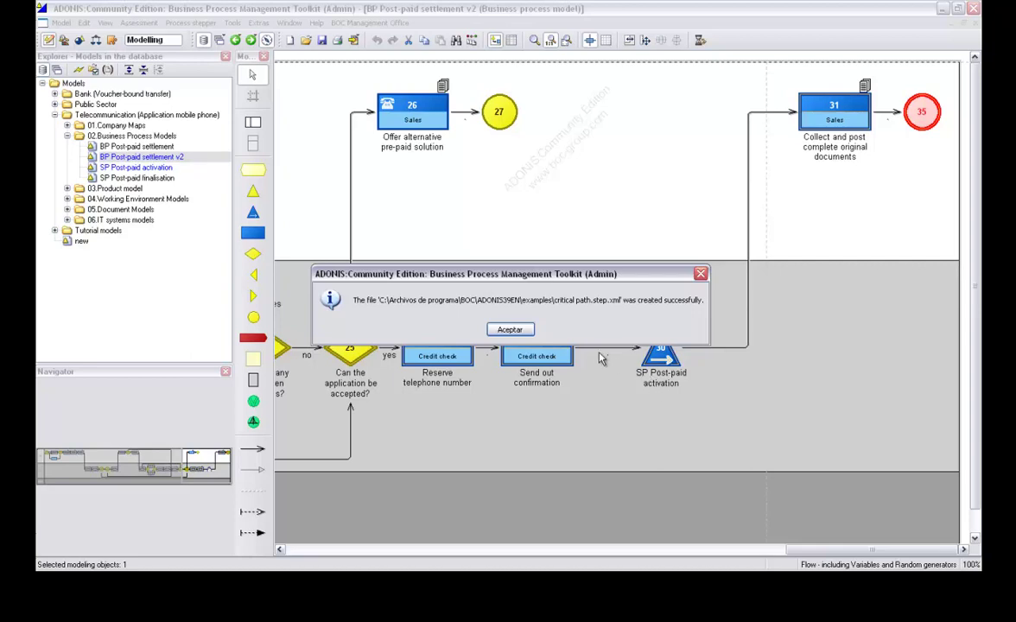
{"action": "left_click", "coordinate": [510, 330]}
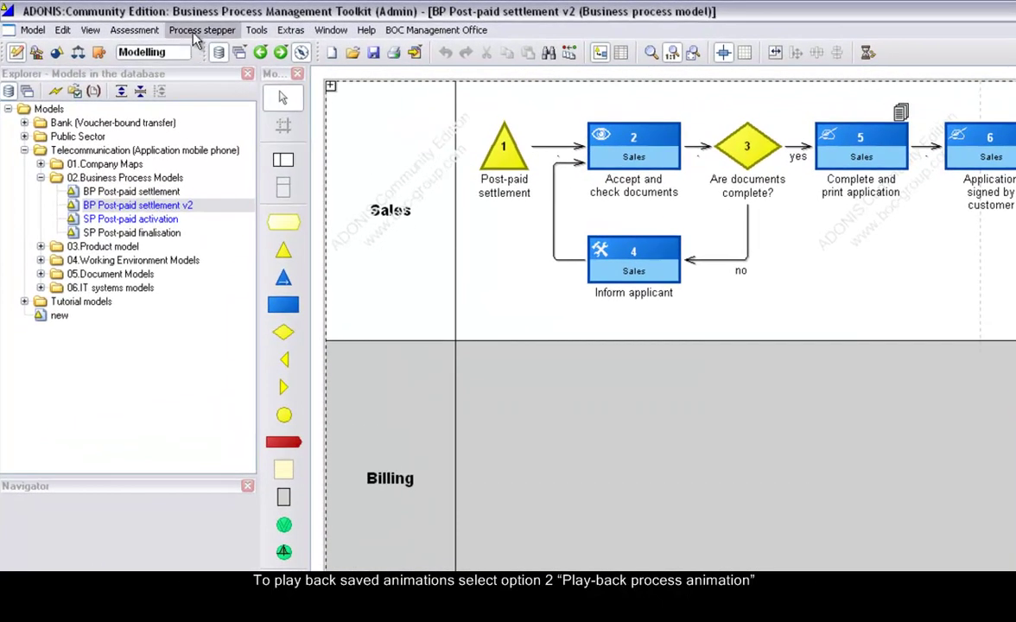
Play back critical path.step.xml to completion and dismiss the 00:000:01:17:45 execution time message.
{"action": "left_click", "coordinate": [195, 30]}
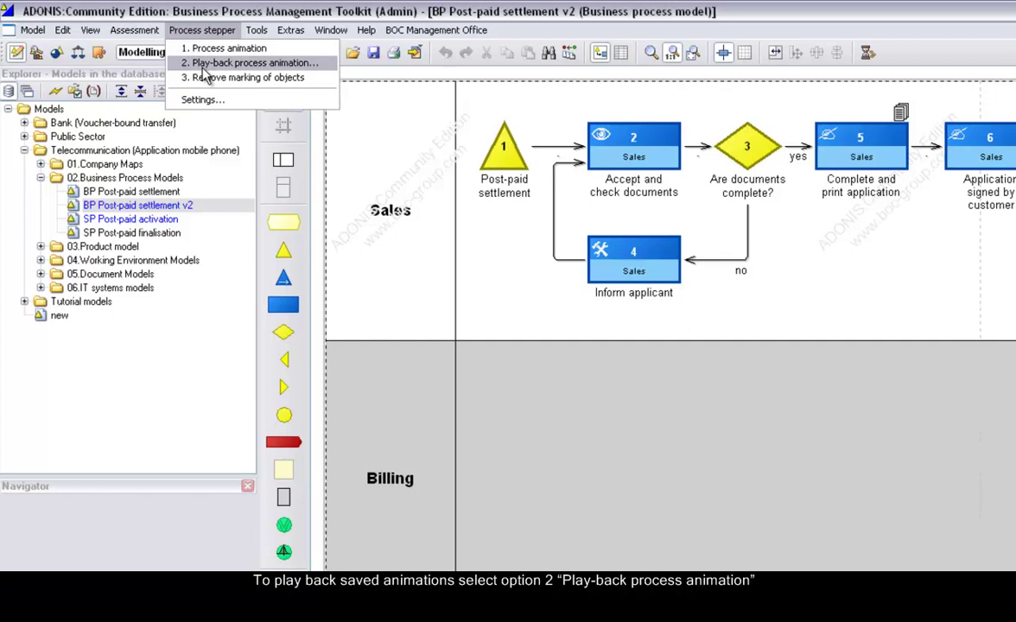
{"action": "left_click", "coordinate": [204, 68]}
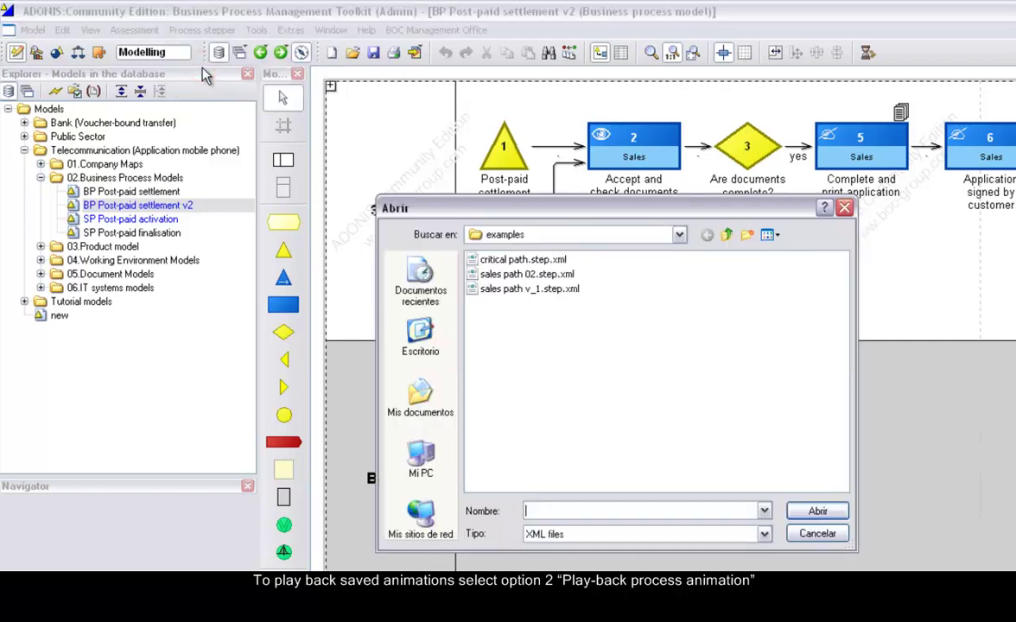
{"action": "left_click", "coordinate": [519, 260]}
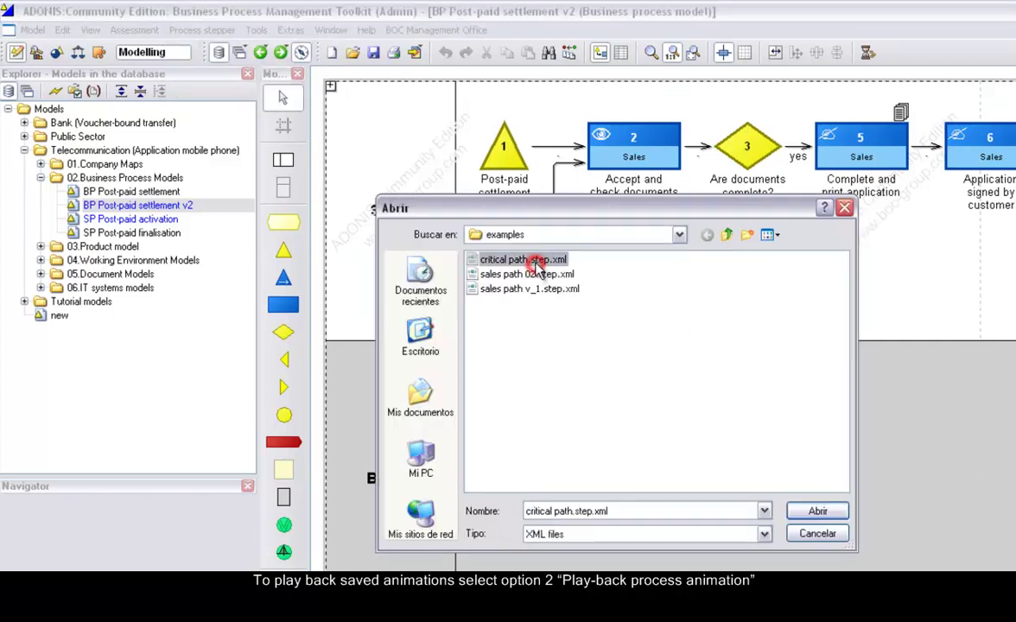
{"action": "left_click", "coordinate": [819, 512]}
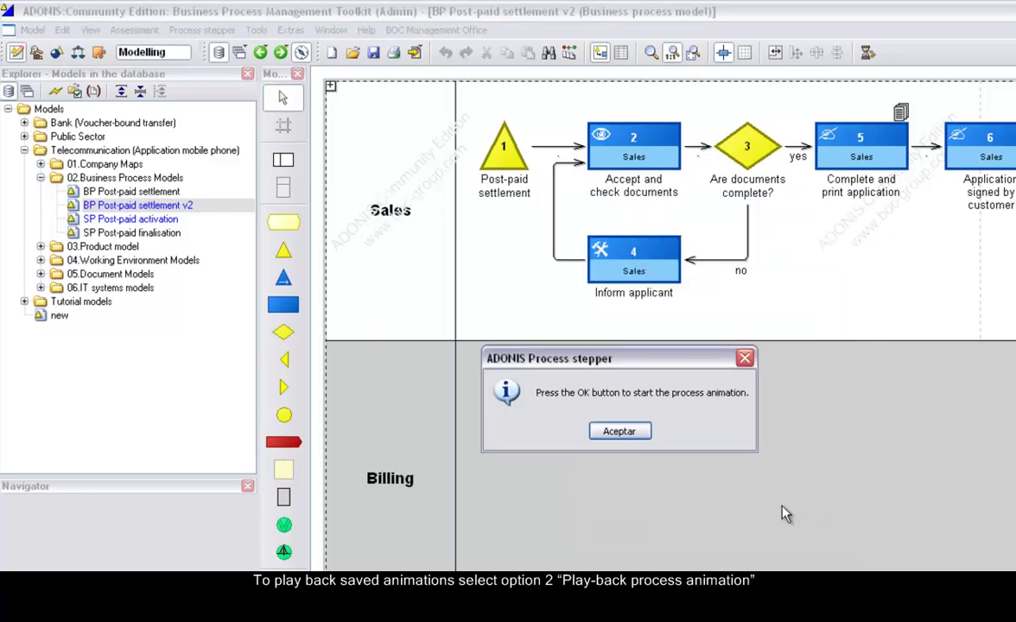
{"action": "left_click", "coordinate": [623, 434]}
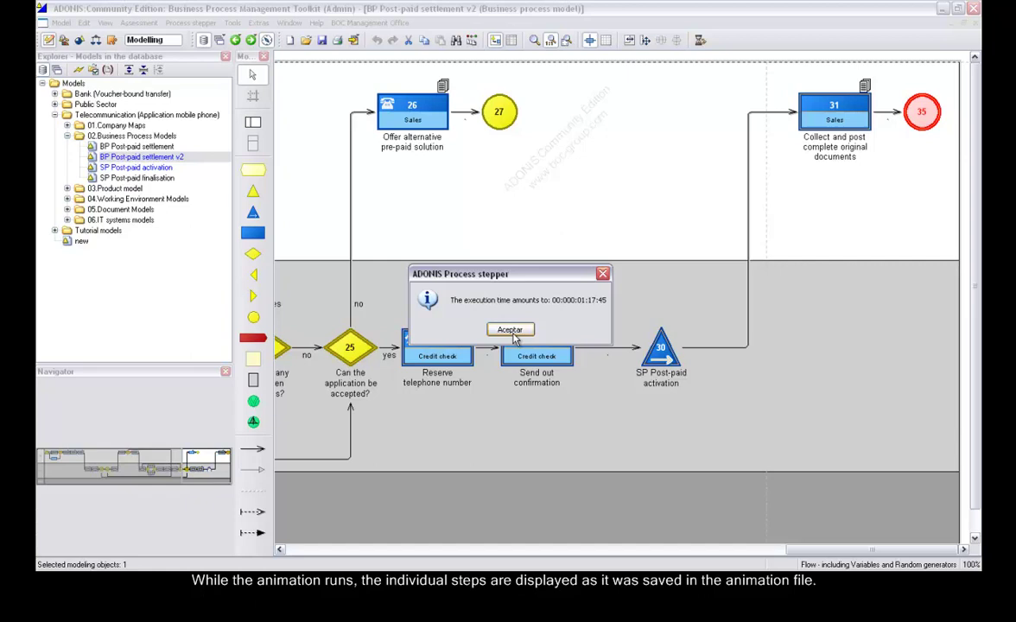
{"action": "left_click", "coordinate": [512, 333]}
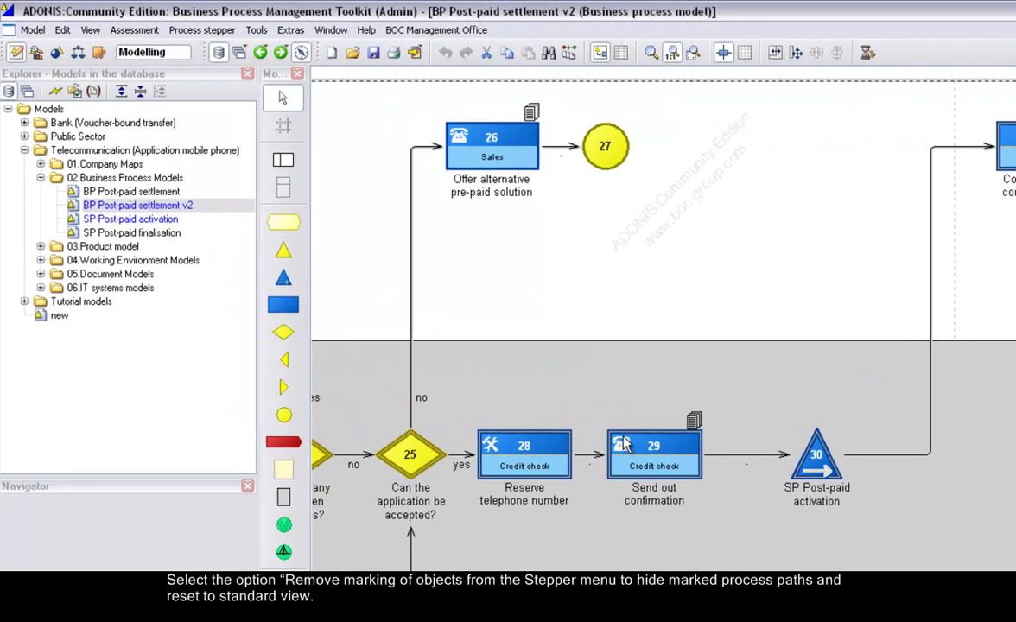
Remove the stepper's markings from all process objects in the settlement diagram.
{"action": "left_click", "coordinate": [202, 30]}
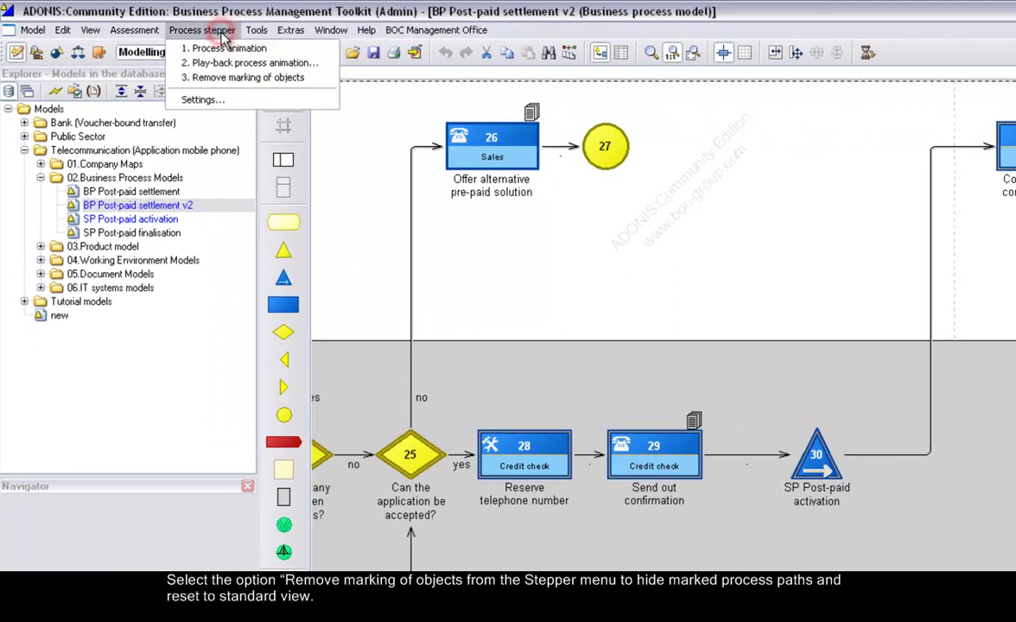
{"action": "left_click", "coordinate": [237, 78]}
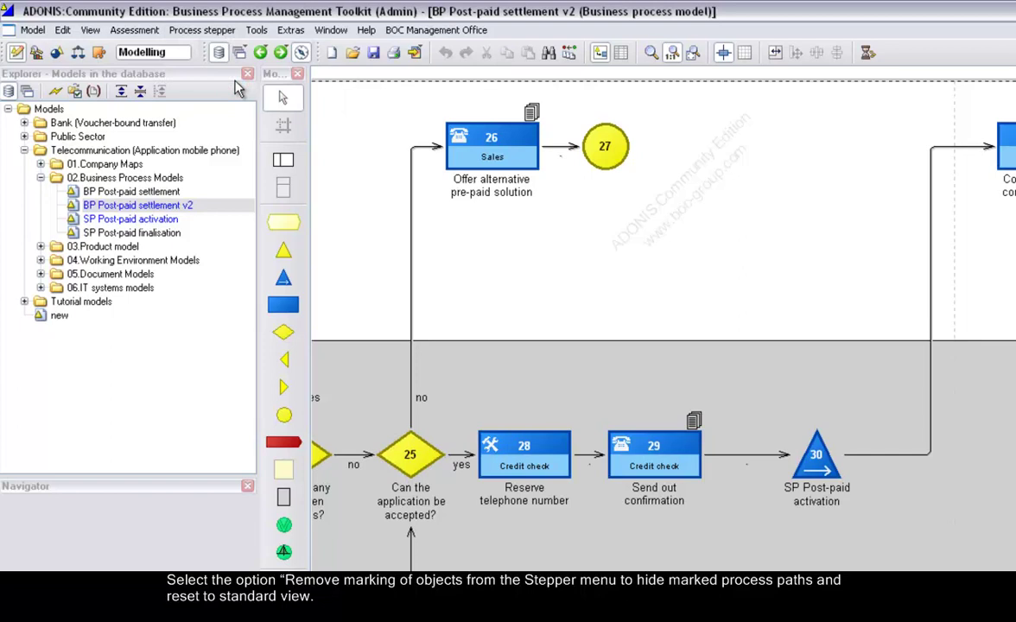
{"action": "left_click", "coordinate": [213, 35]}
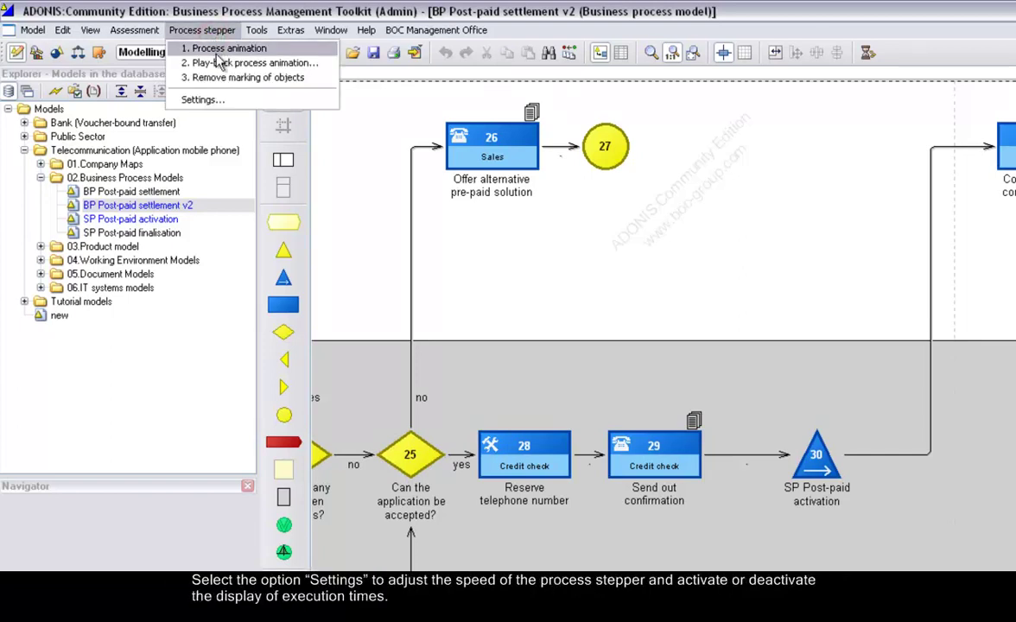
Set the process stepper's playback speed to slow in its Settings.
{"action": "left_click", "coordinate": [222, 101]}
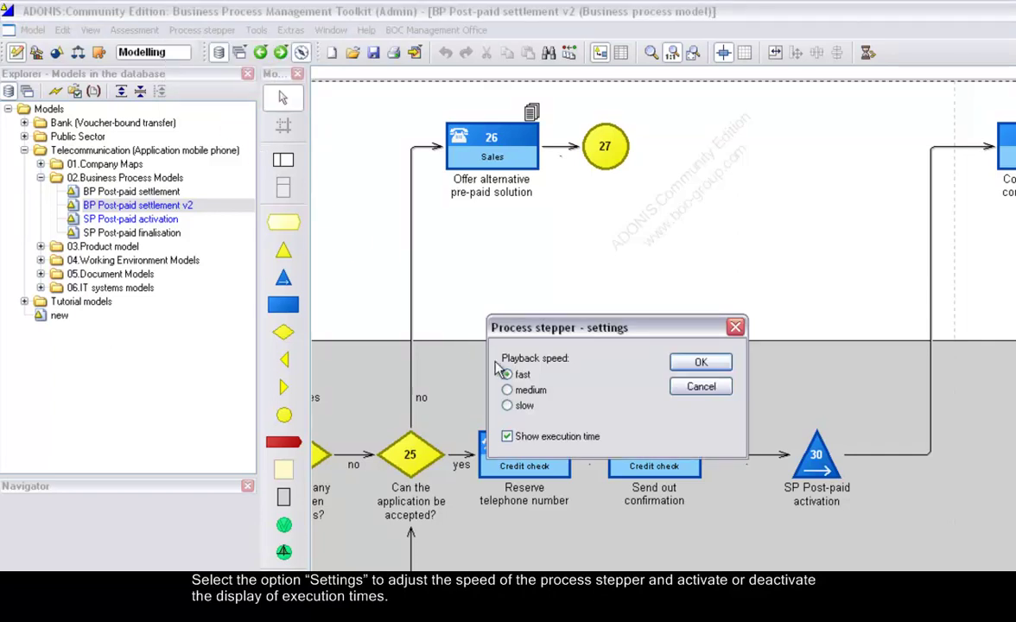
{"action": "left_click", "coordinate": [531, 389]}
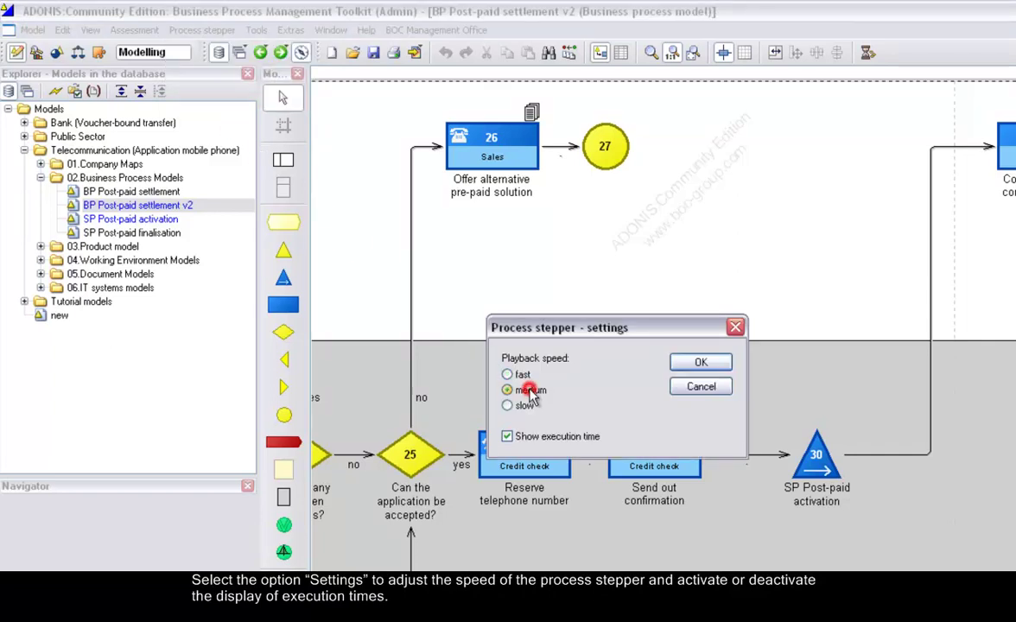
{"action": "left_click", "coordinate": [524, 408]}
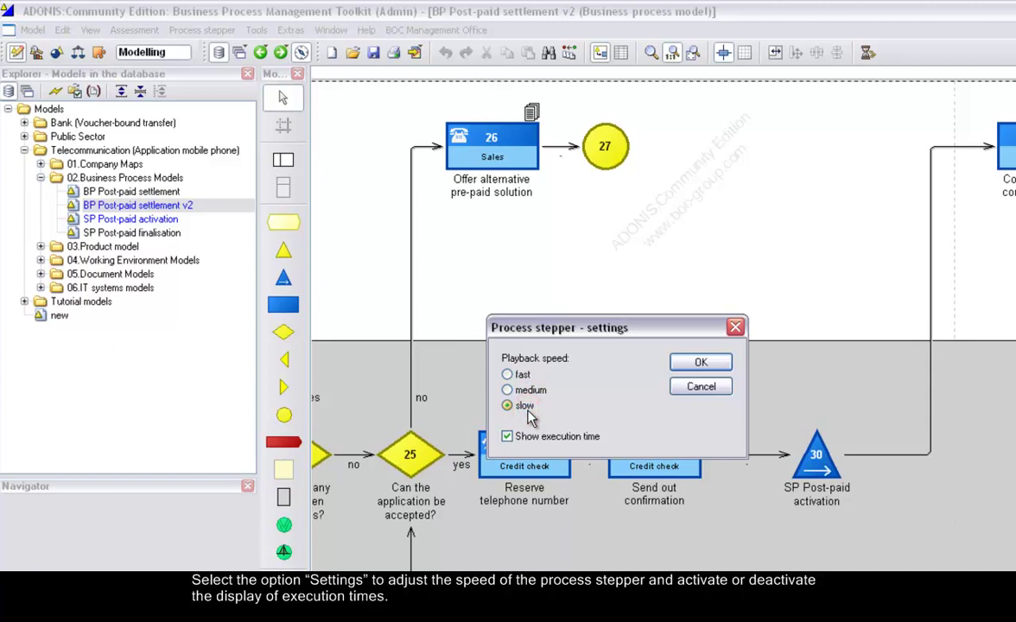